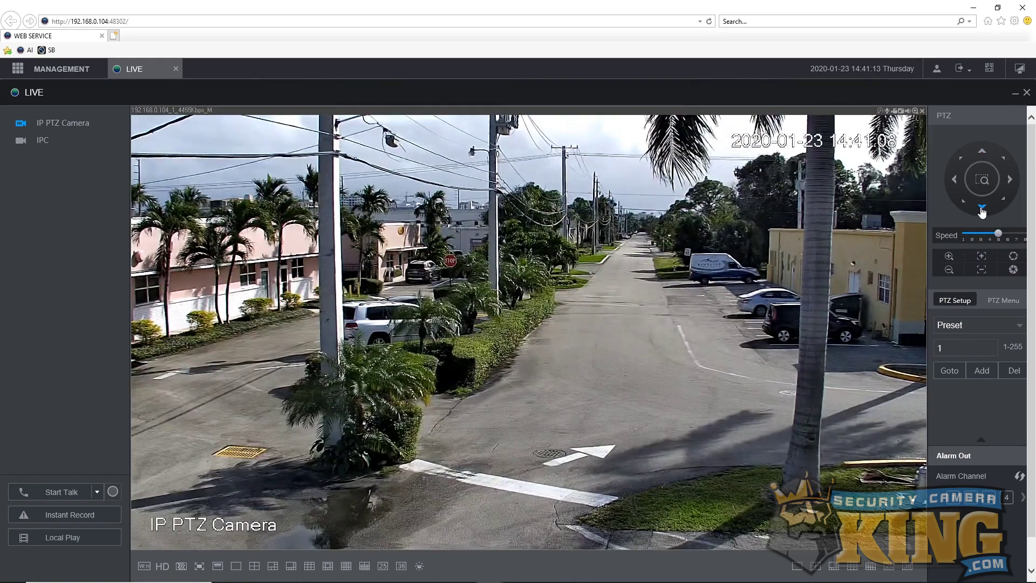
# Tilt the IP PTZ Camera down toward the road and save the view as preset 1
pyautogui.click(982, 210)
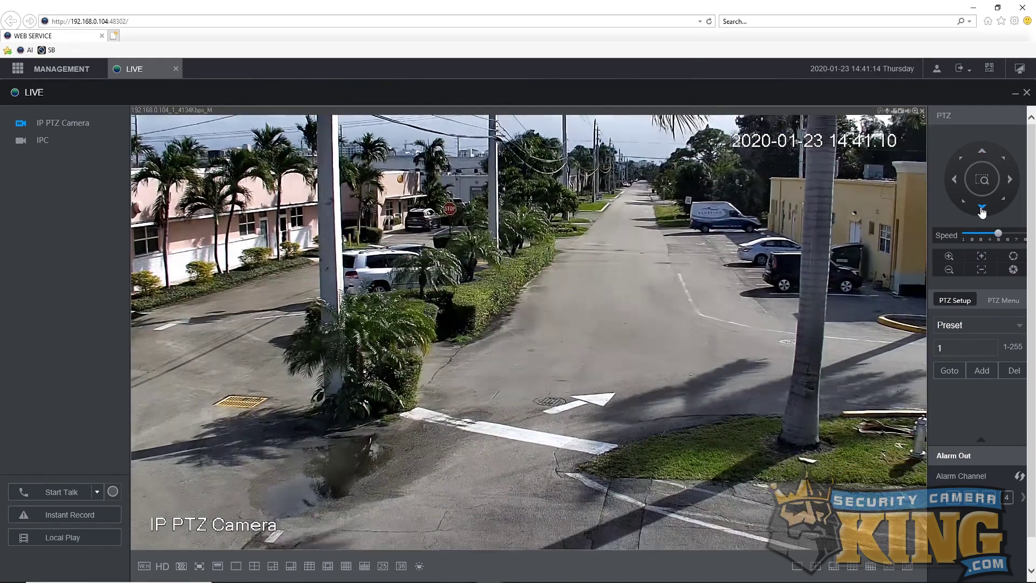
pyautogui.click(981, 373)
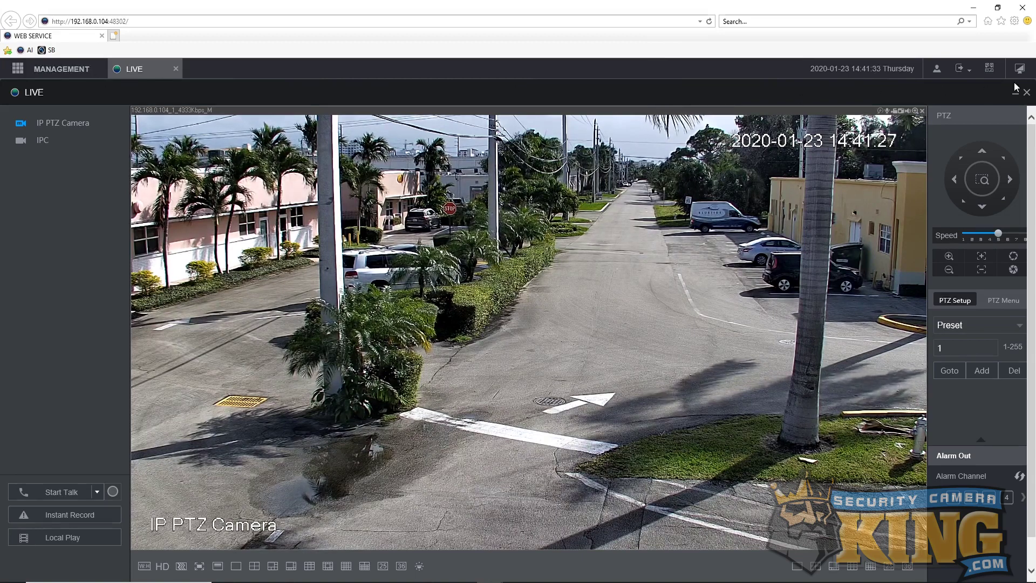
pyautogui.click(1014, 89)
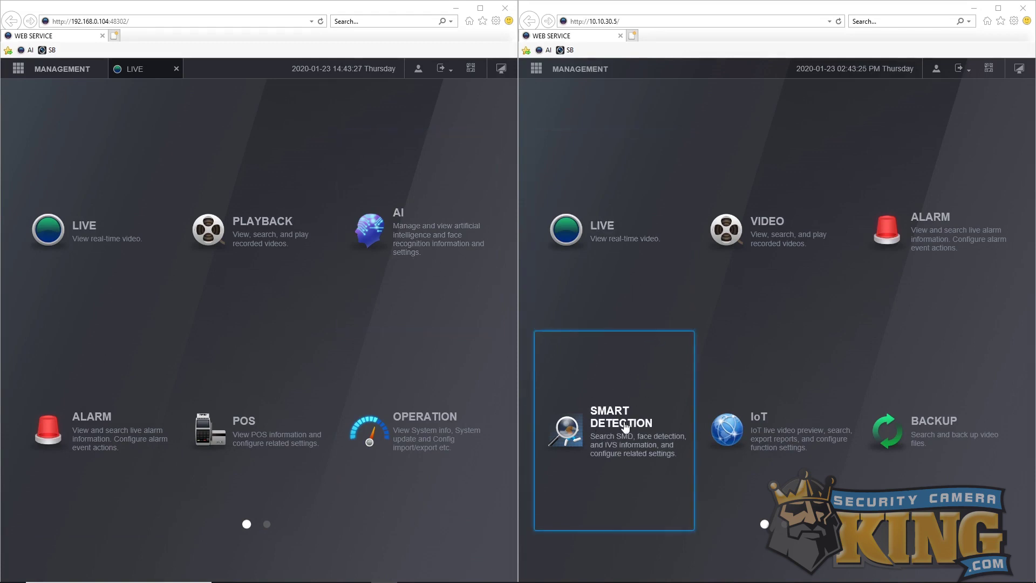
# Enable IVS for Preset1 in channel 1's AI smart plan, save it, and open the IVS parameters
pyautogui.click(419, 242)
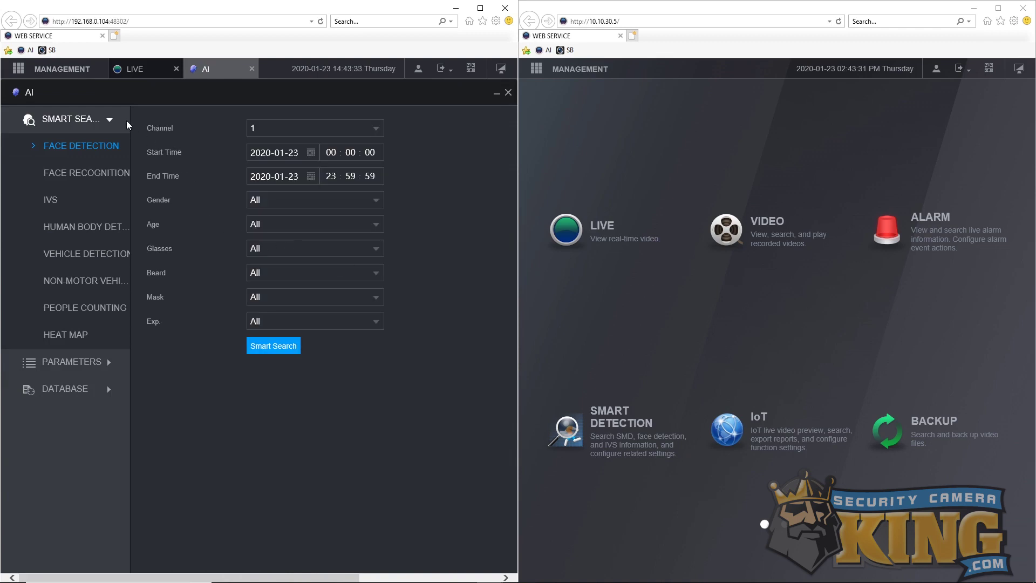
pyautogui.click(110, 119)
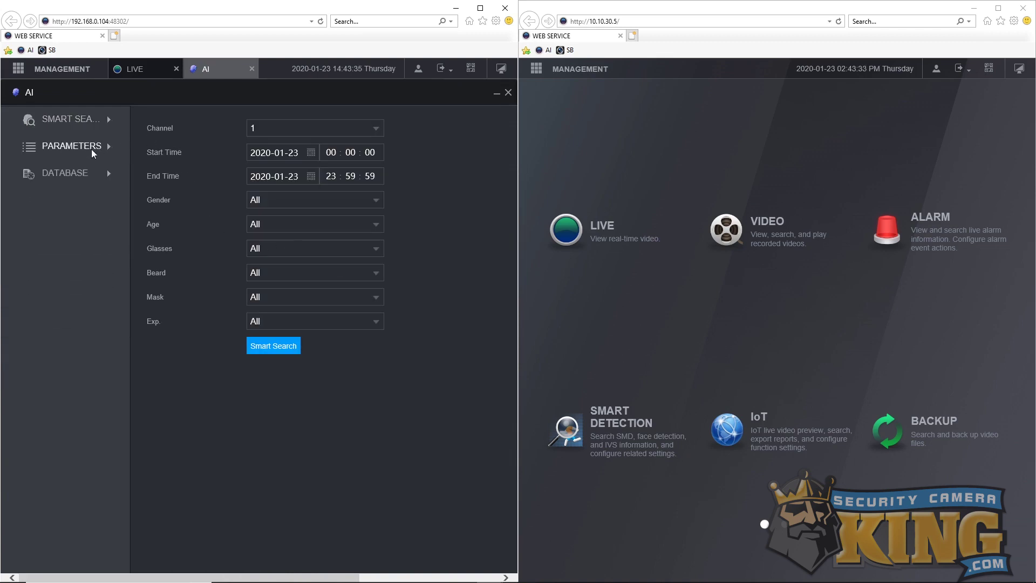
pyautogui.click(100, 149)
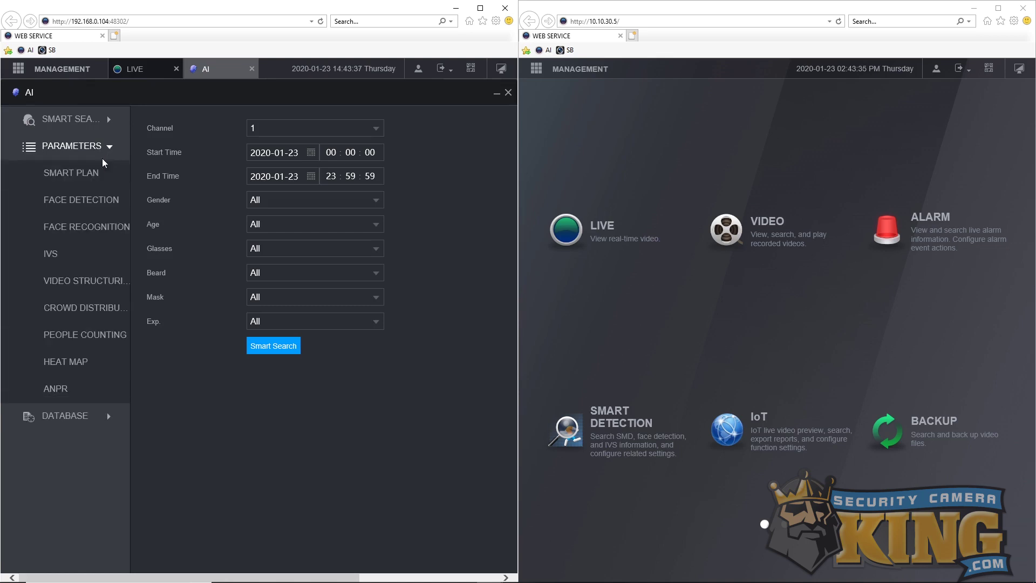
pyautogui.click(79, 172)
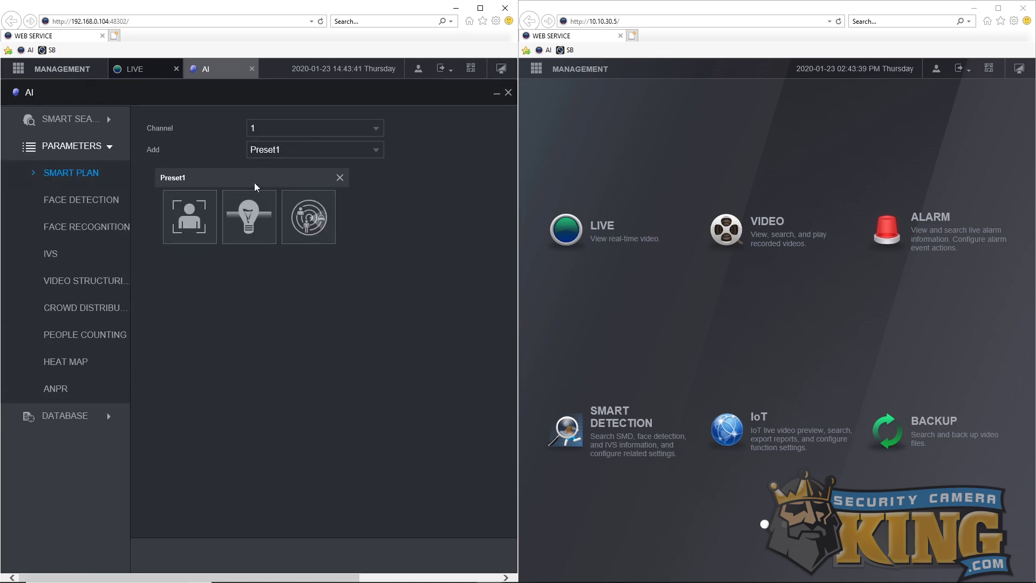
pyautogui.click(243, 218)
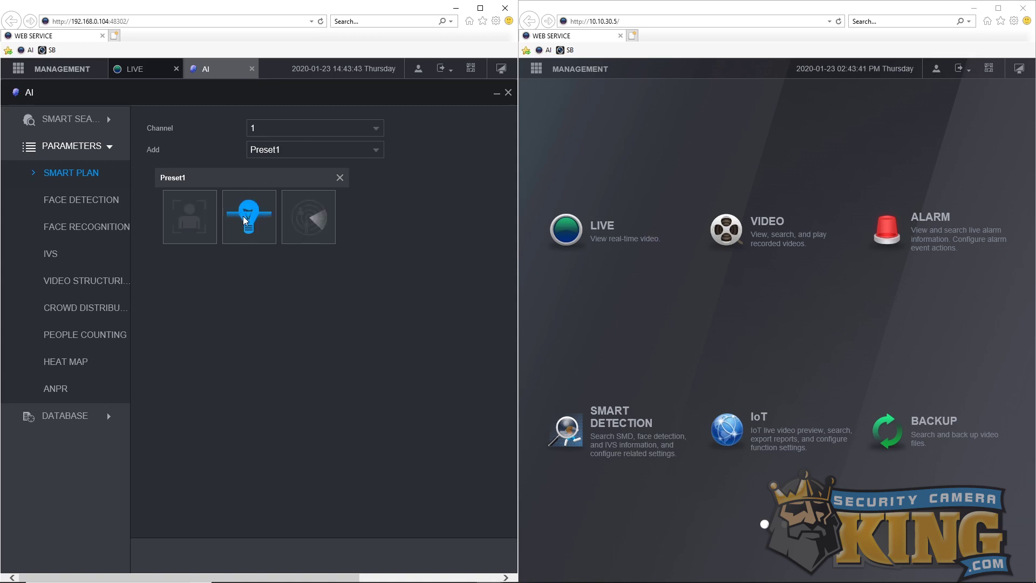
pyautogui.moveTo(340, 577); pyautogui.dragTo(410, 576)
pyautogui.click(477, 554)
pyautogui.moveTo(324, 576); pyautogui.dragTo(119, 573)
pyautogui.click(47, 255)
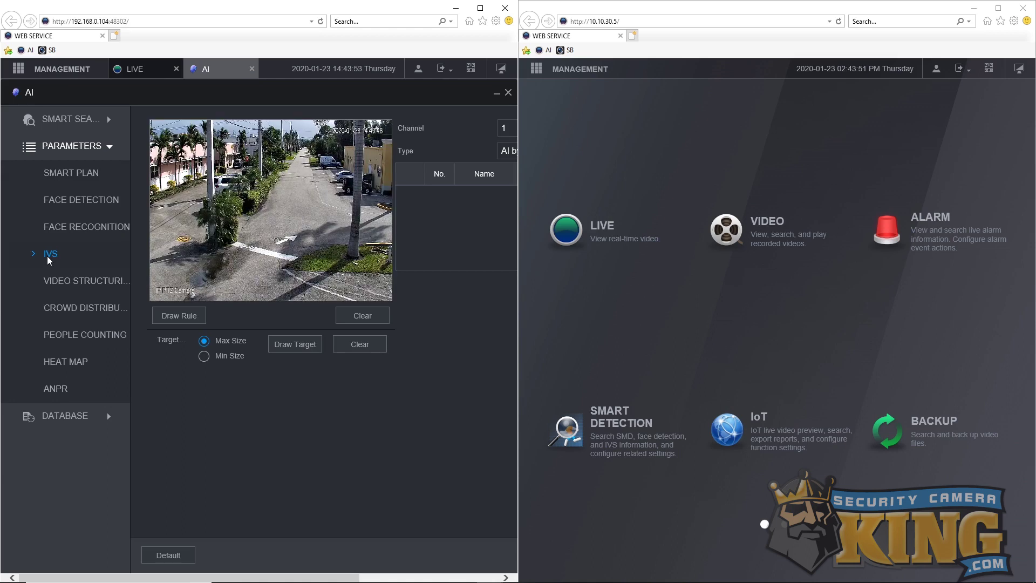
# Open the IVS parameters in Smart Detection on the recorder at 10.10.30.5
pyautogui.click(613, 437)
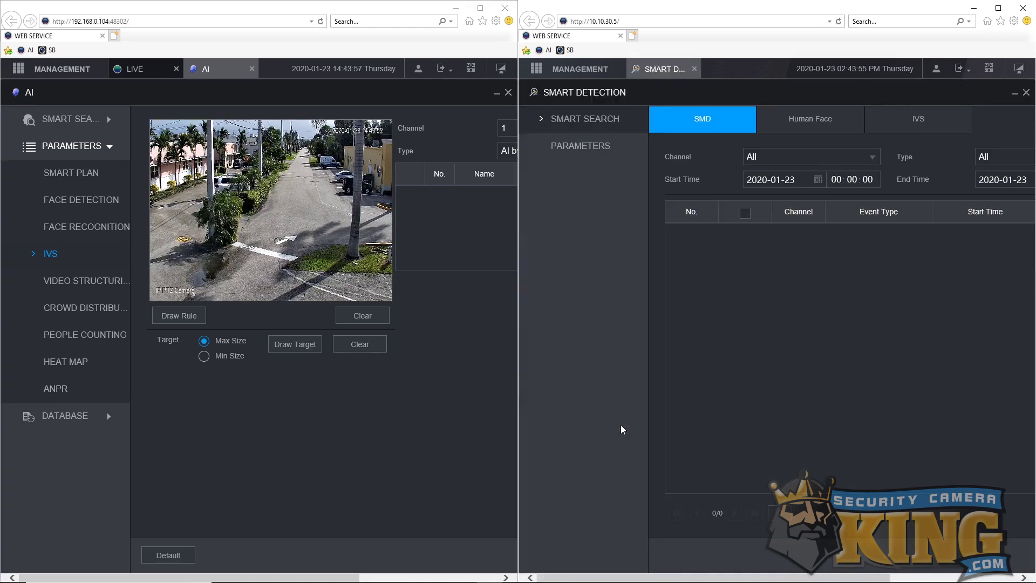
pyautogui.click(589, 146)
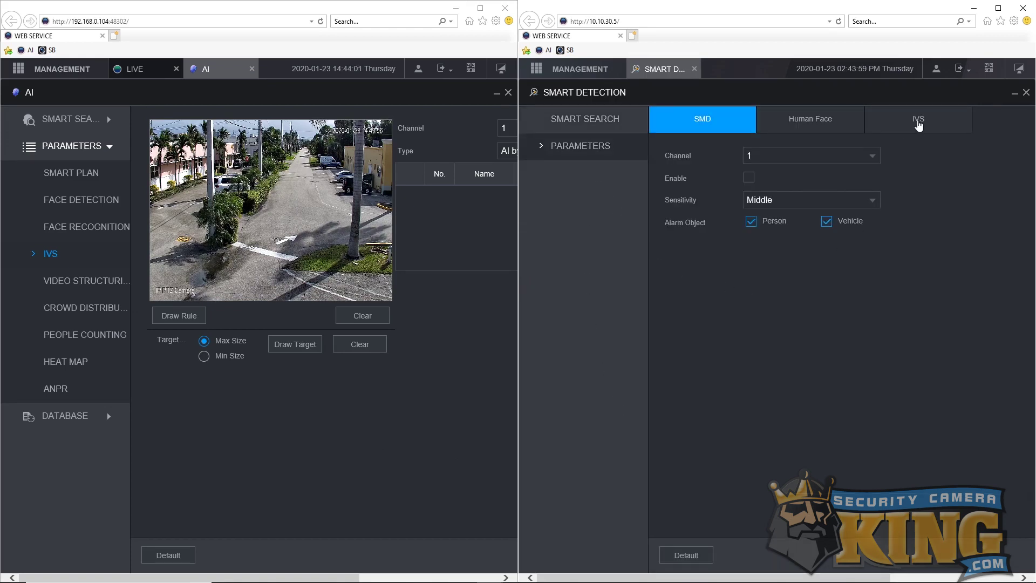
pyautogui.click(918, 126)
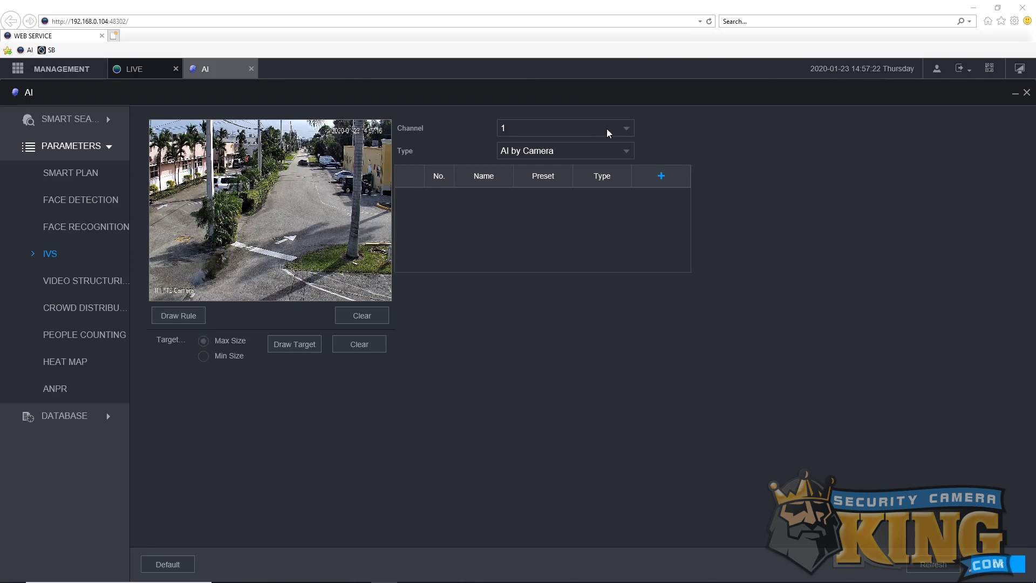
# Add a tripwire rule to channel 1 and draw its line across the road, from the hedge to the palm tree
pyautogui.click(661, 177)
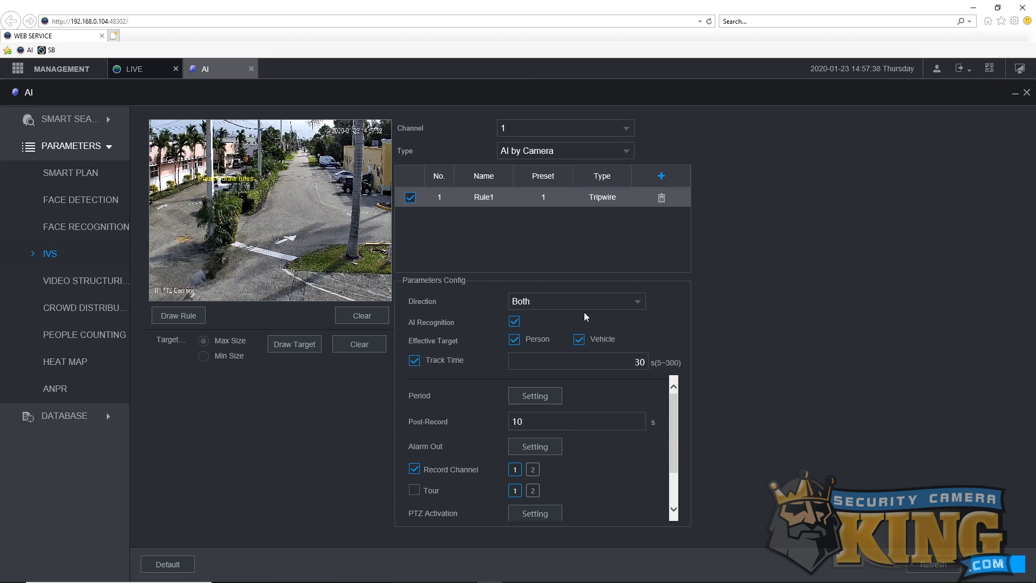
pyautogui.click(609, 312)
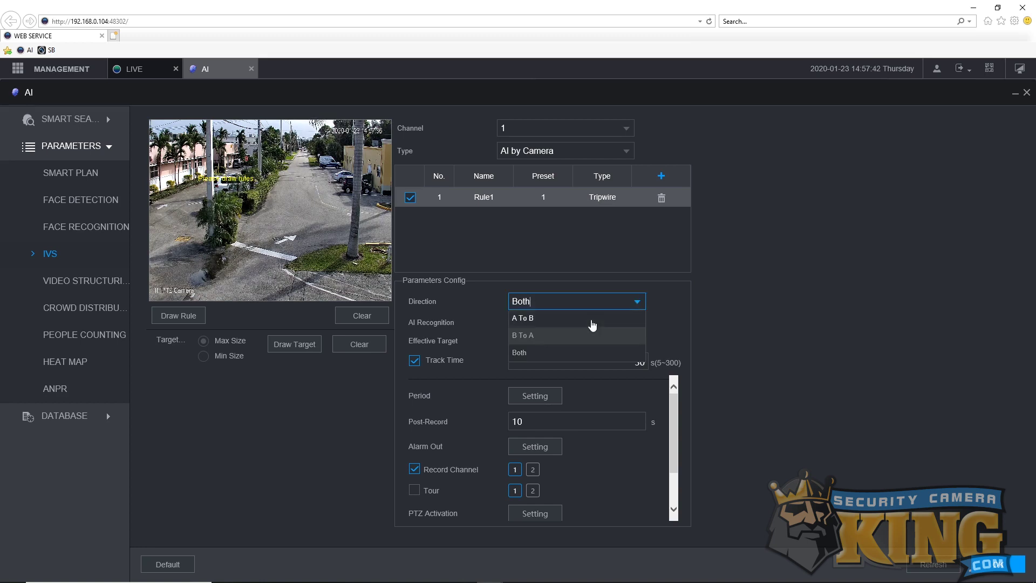
pyautogui.click(583, 279)
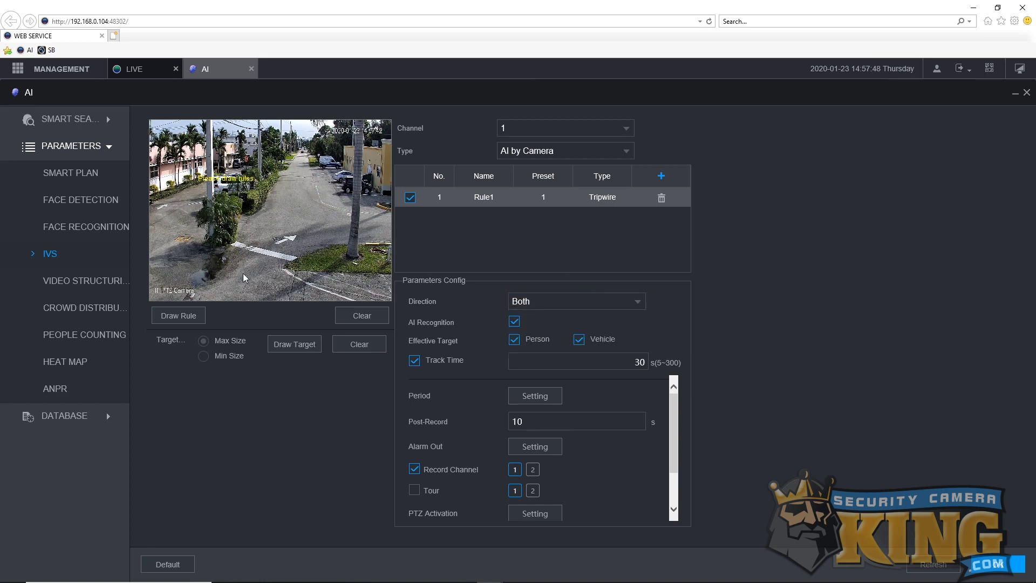
pyautogui.click(195, 318)
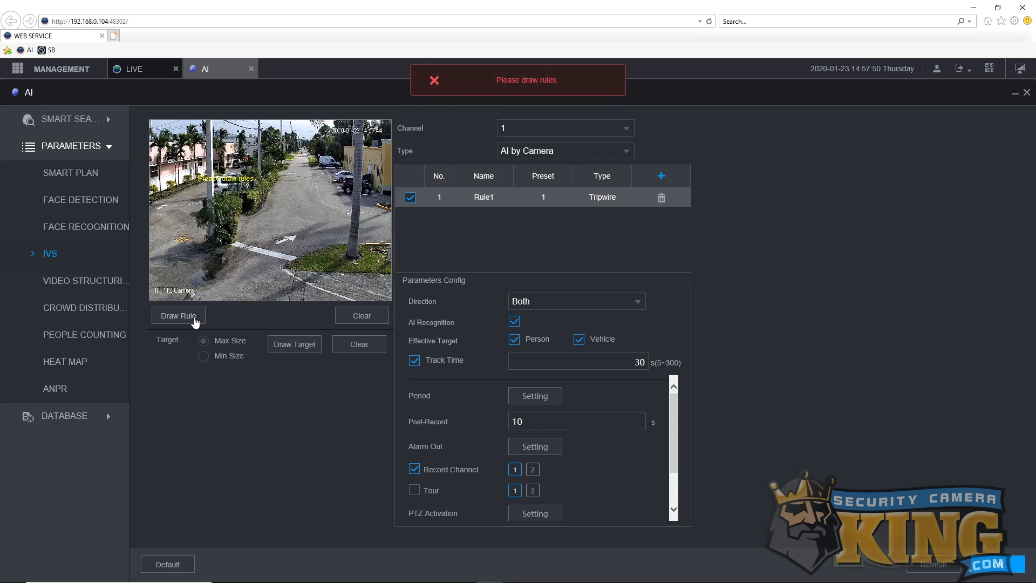
pyautogui.click(234, 240)
pyautogui.click(312, 259)
pyautogui.rightClick(312, 259)
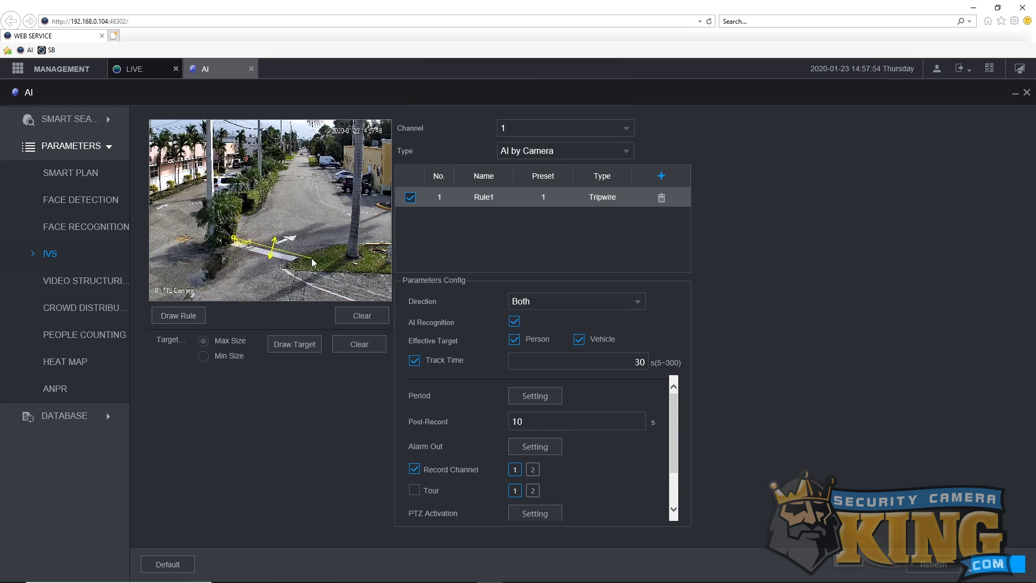
pyautogui.moveTo(312, 258); pyautogui.dragTo(337, 242)
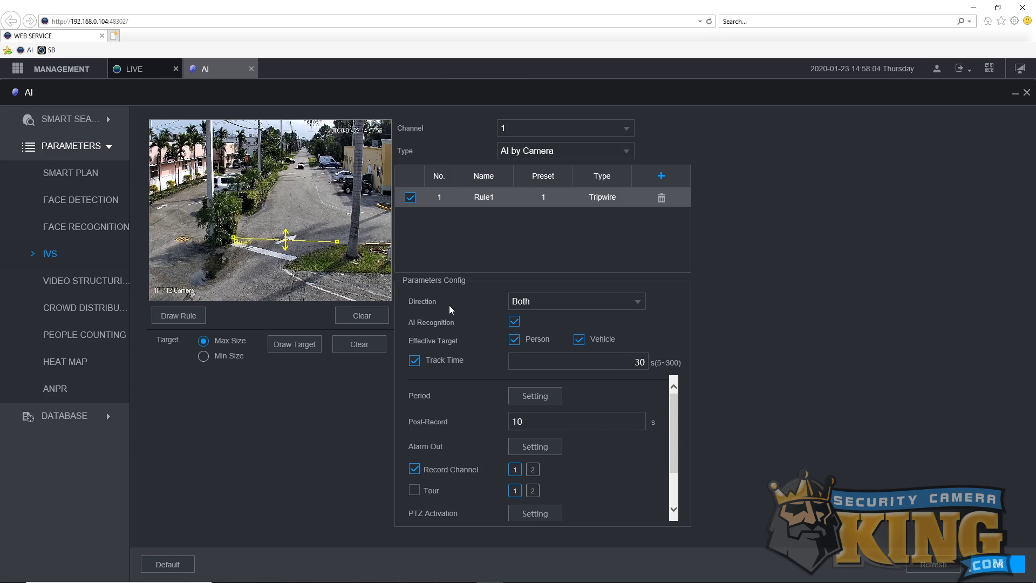
# Try the A To B and B To A directions on the tripwire rule, and set the direction to Both
pyautogui.click(537, 304)
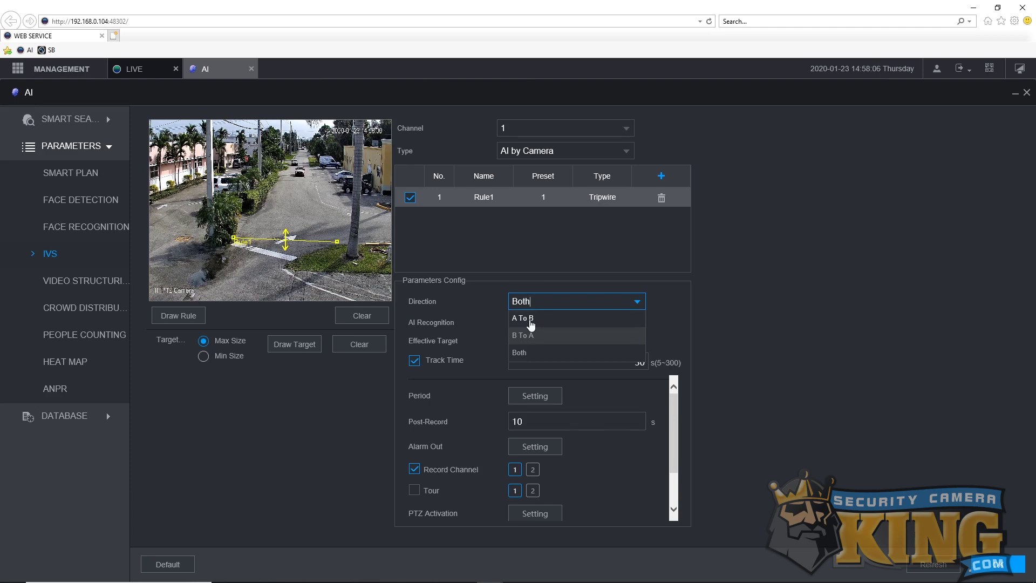
pyautogui.click(529, 318)
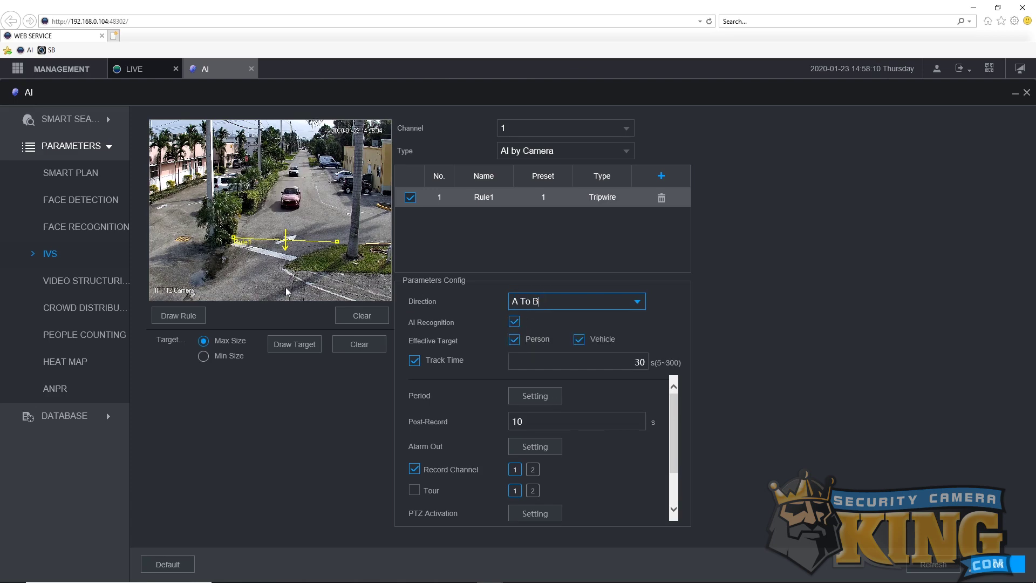
pyautogui.click(565, 306)
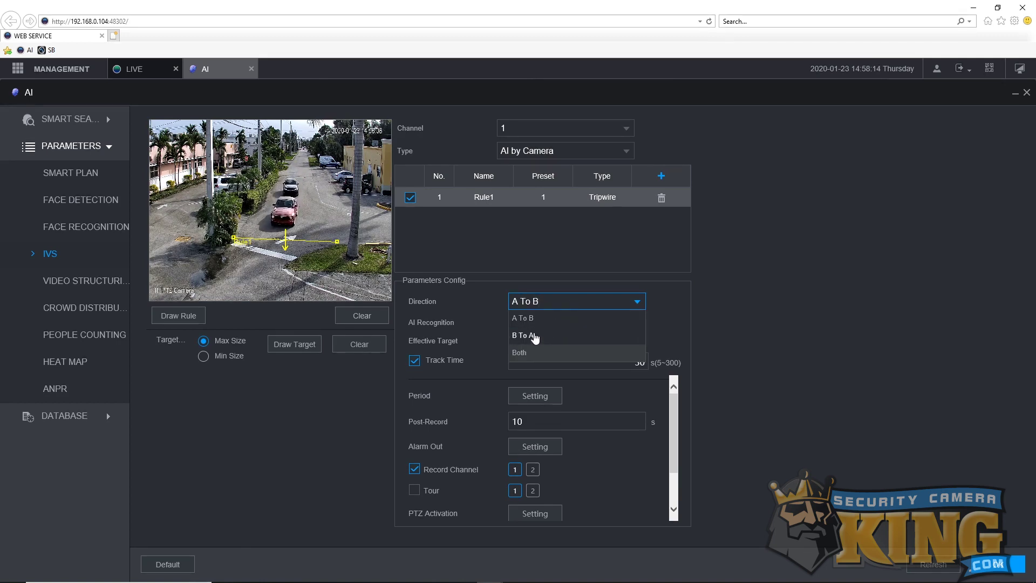
pyautogui.click(553, 335)
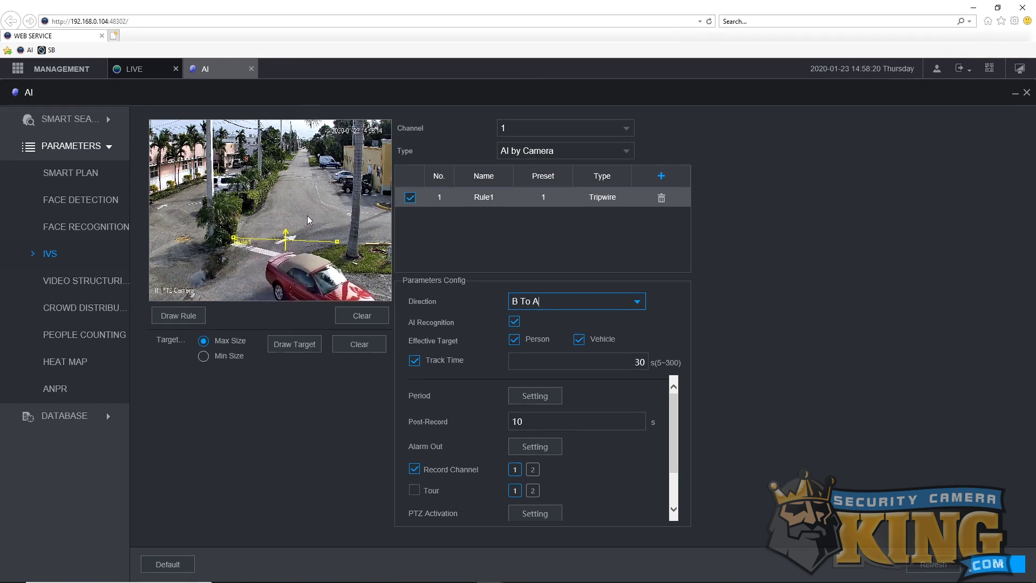
pyautogui.click(594, 303)
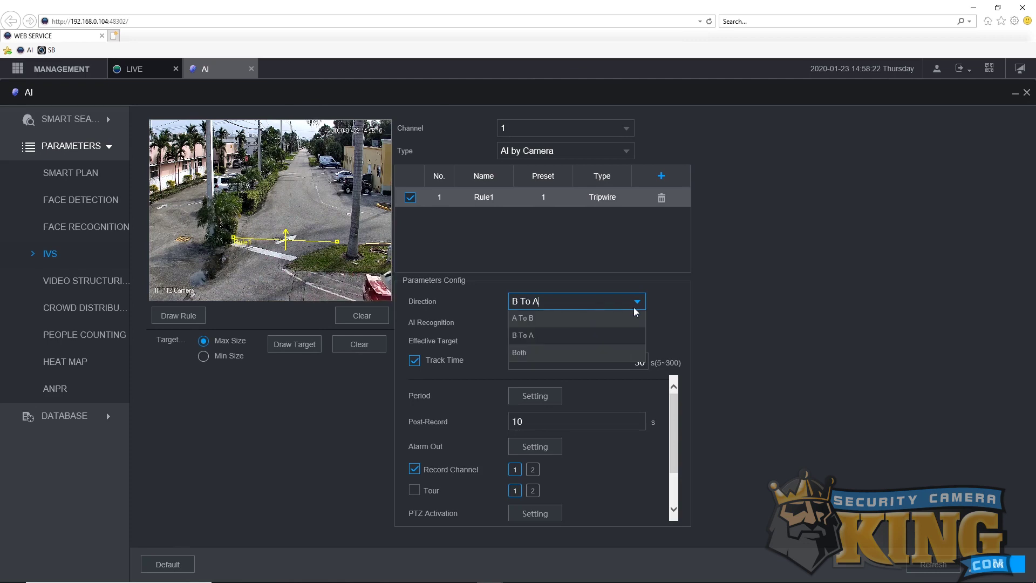
pyautogui.click(588, 352)
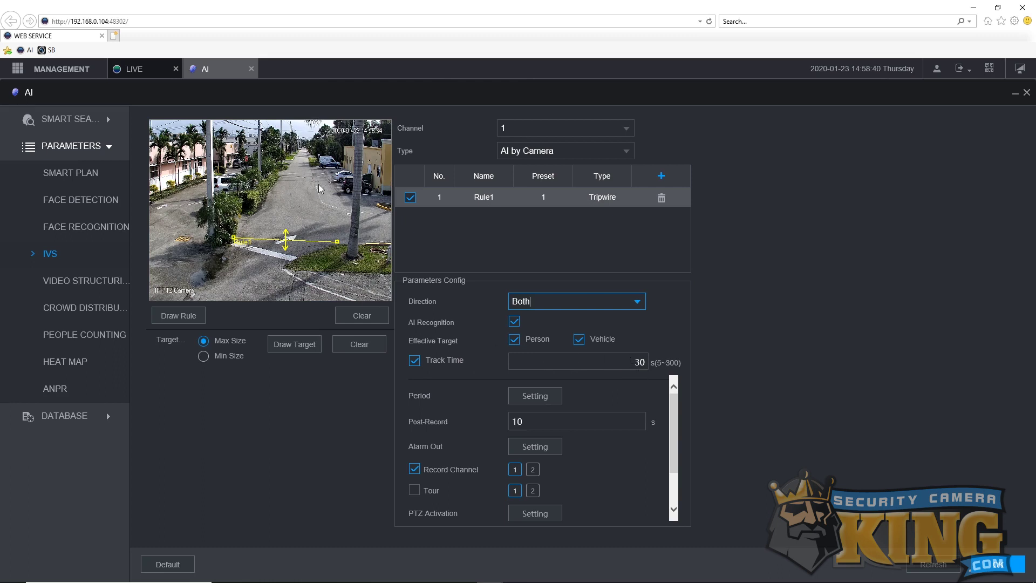
# Examine the tripwire rule's track time and its weekly period schedule without changing them
pyautogui.click(613, 366)
pyautogui.moveTo(634, 361); pyautogui.dragTo(637, 361)
pyautogui.scroll(-1, 595, 399)
pyautogui.scroll(1, 588, 398)
pyautogui.click(535, 397)
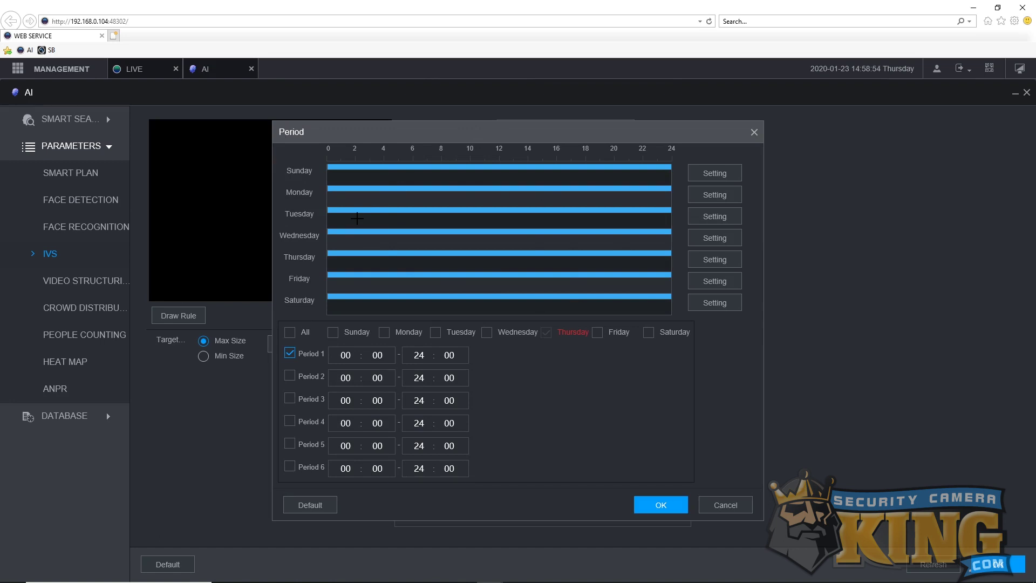
pyautogui.click(724, 505)
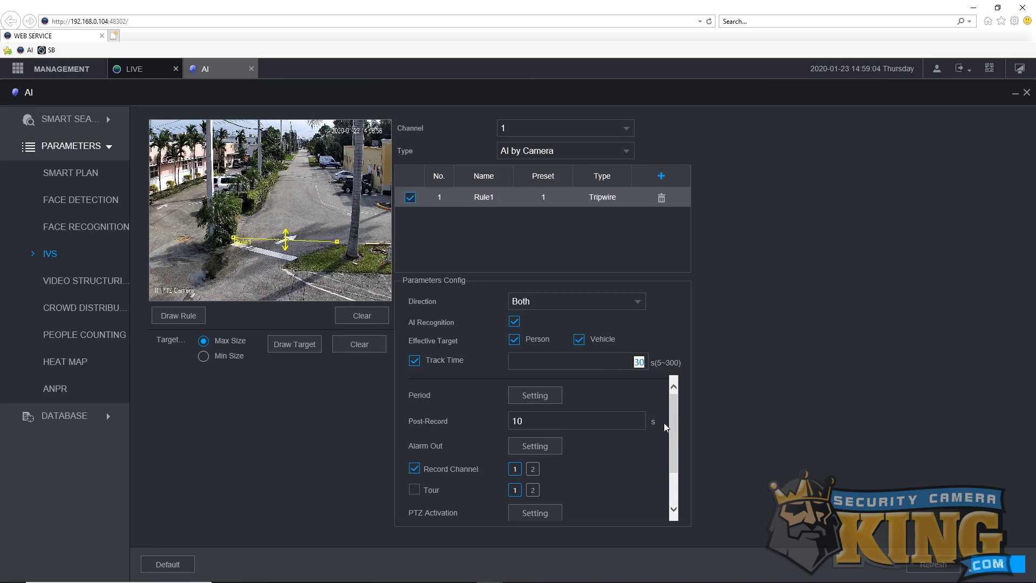
# Examine the rule's alarm output and latch settings and its record channel options
pyautogui.moveTo(673, 399); pyautogui.dragTo(677, 433)
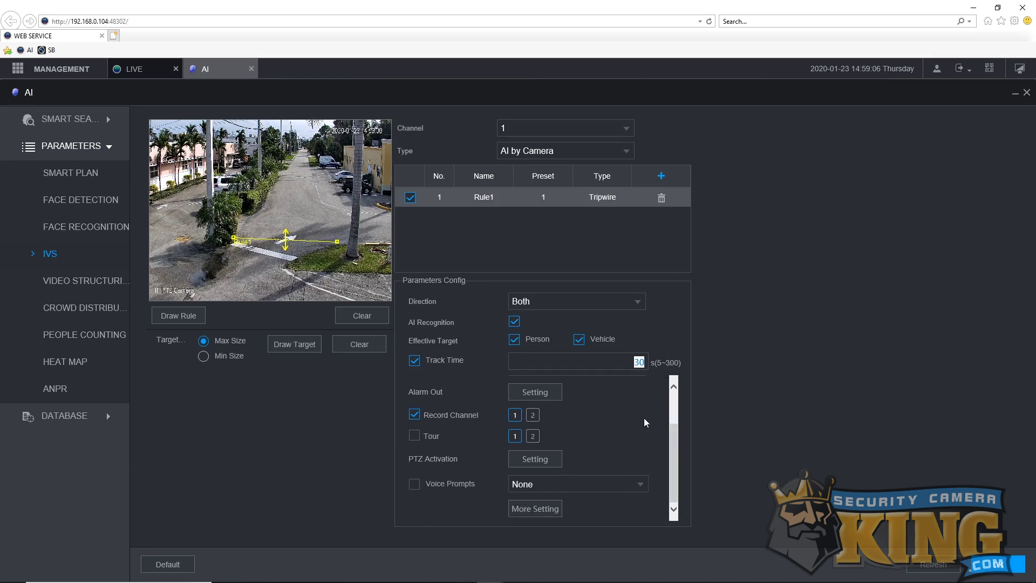
pyautogui.click(523, 400)
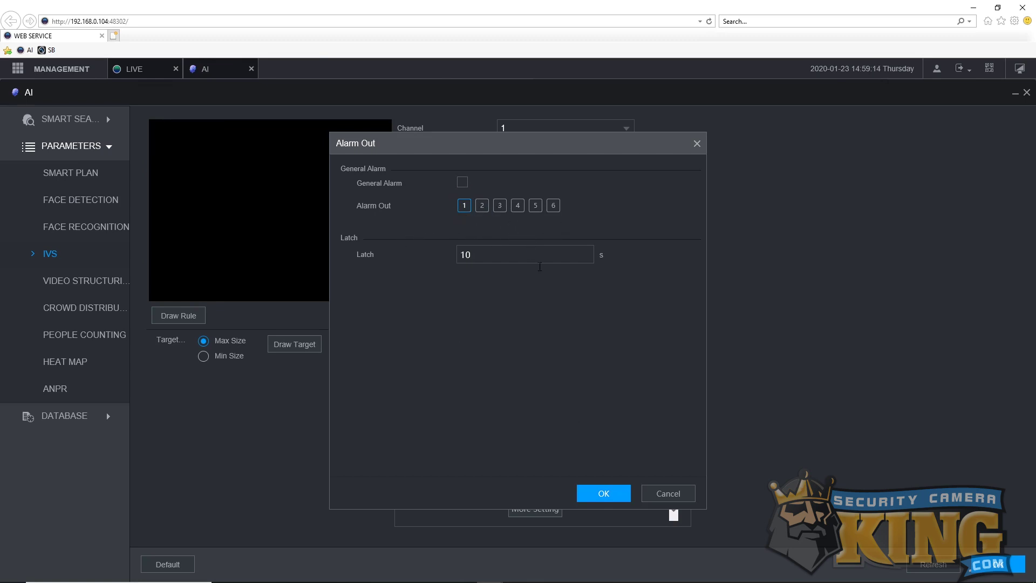
pyautogui.click(661, 493)
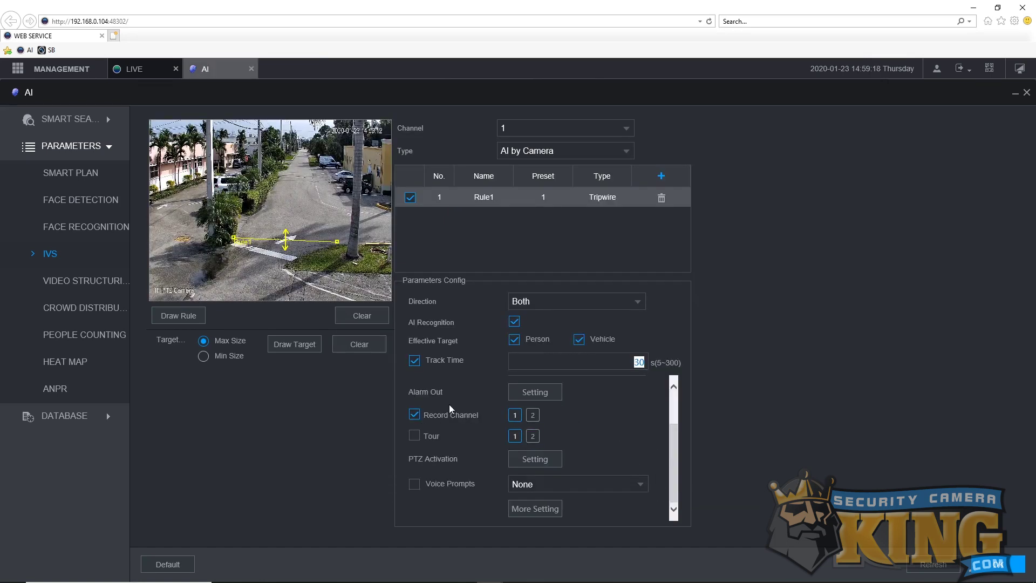
pyautogui.click(533, 418)
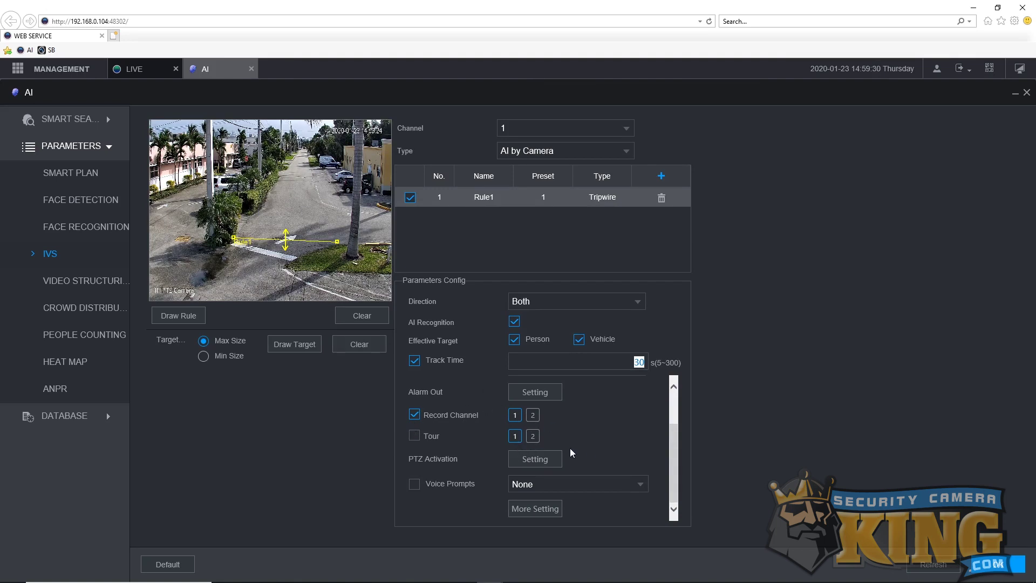
# Examine the PTZ activation options for CAM 1 and leave the dialog without saving
pyautogui.click(522, 459)
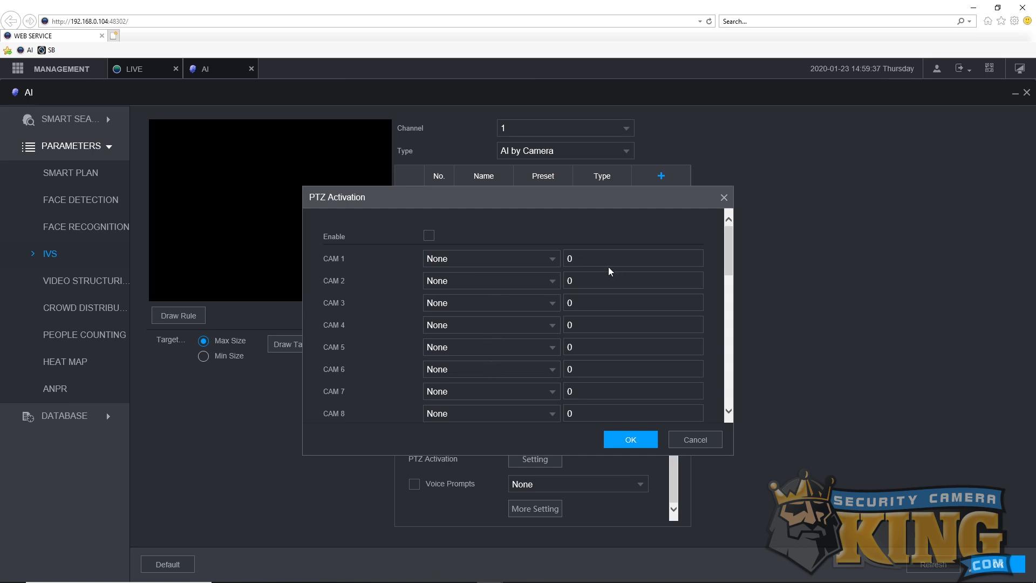
pyautogui.click(515, 264)
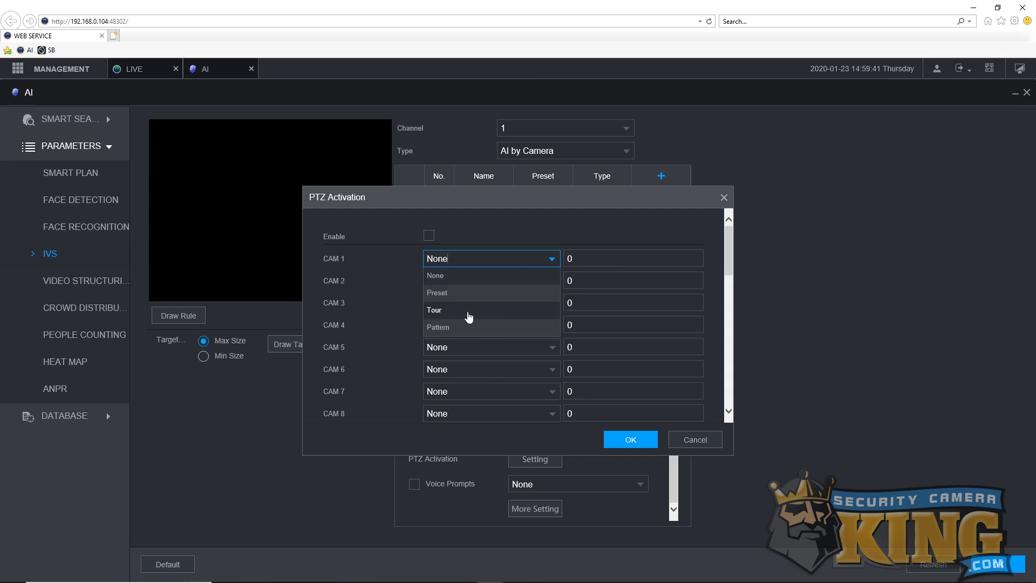
pyautogui.click(466, 276)
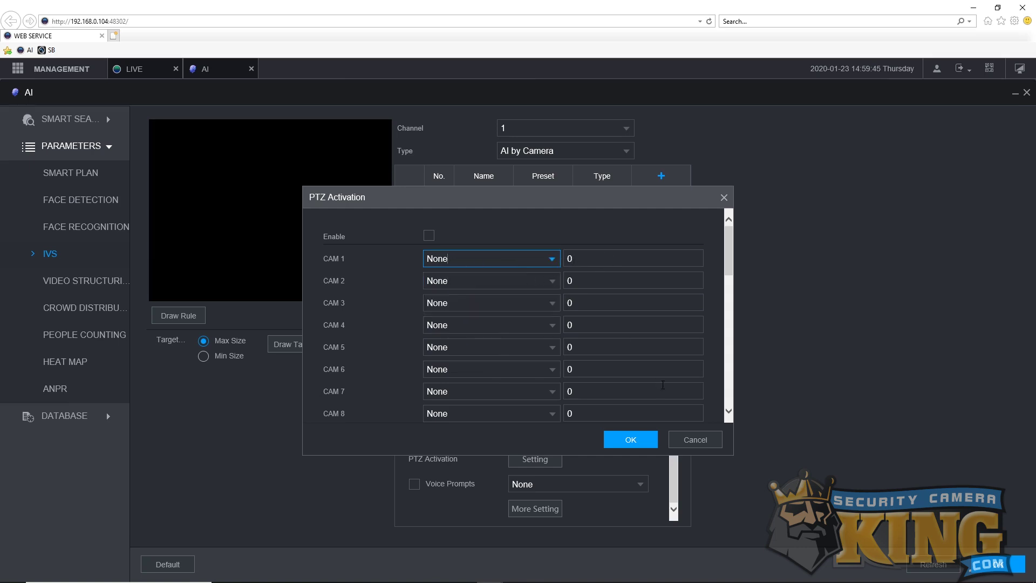
pyautogui.click(693, 440)
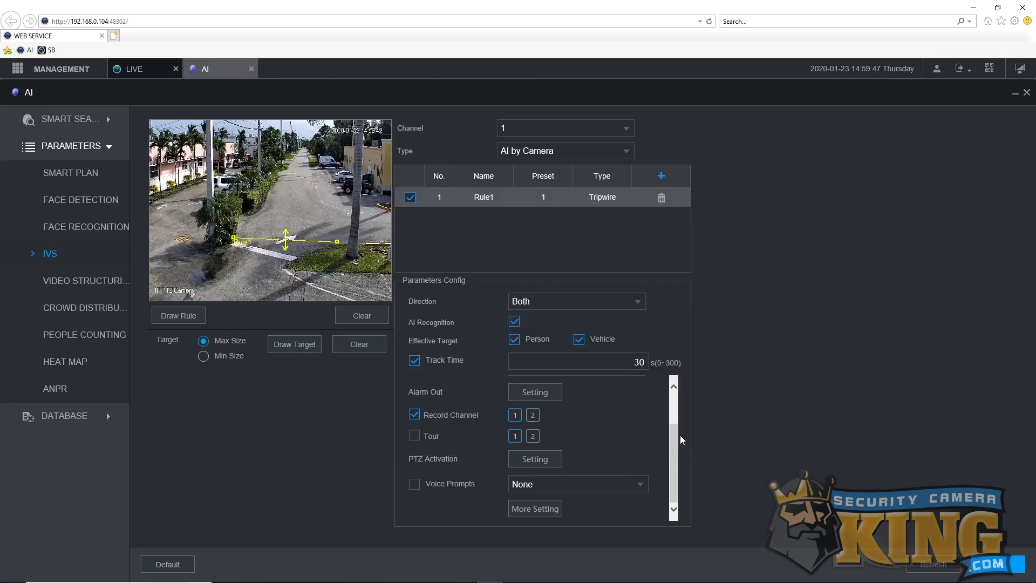
pyautogui.scroll(2, 613, 422)
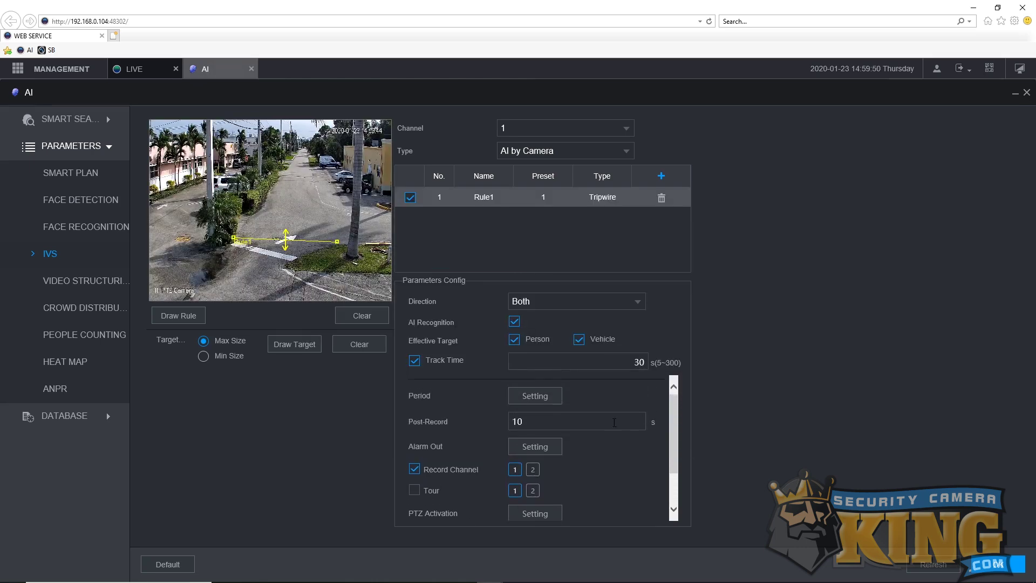
# Clear the drawn tripwire line and change Rule1's type to Intrusion
pyautogui.click(357, 317)
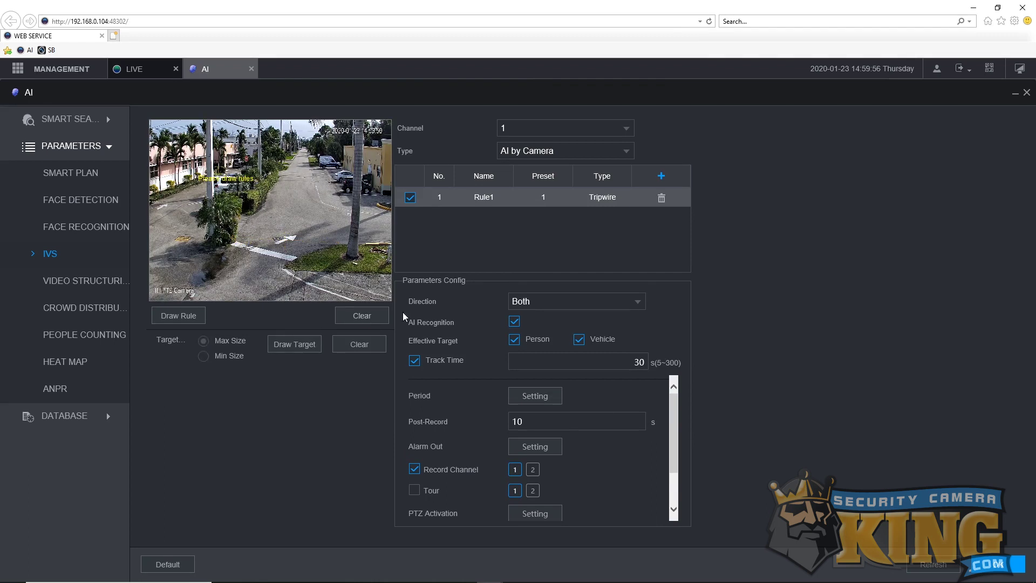
pyautogui.click(608, 196)
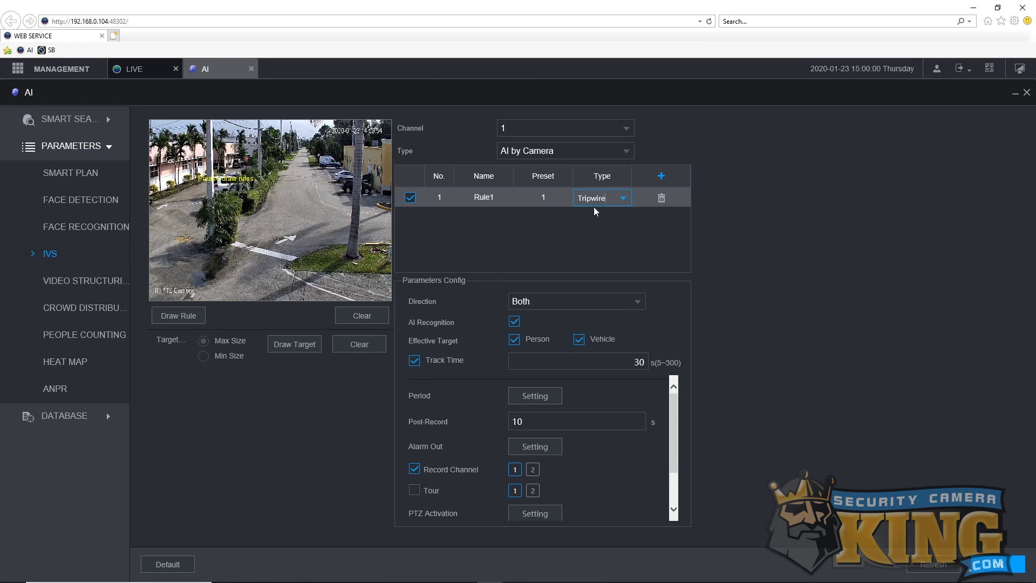
pyautogui.click(617, 203)
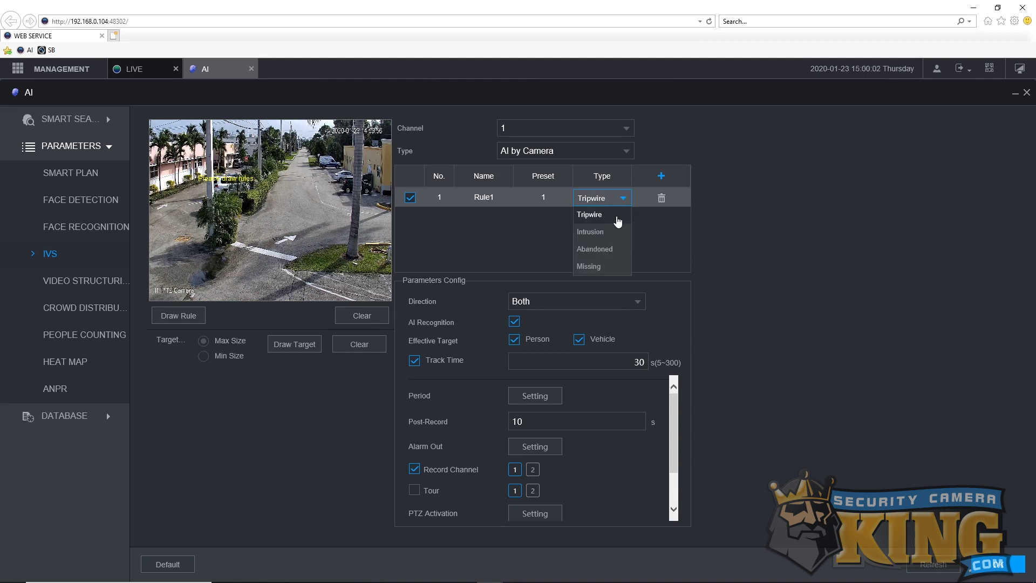
pyautogui.click(590, 233)
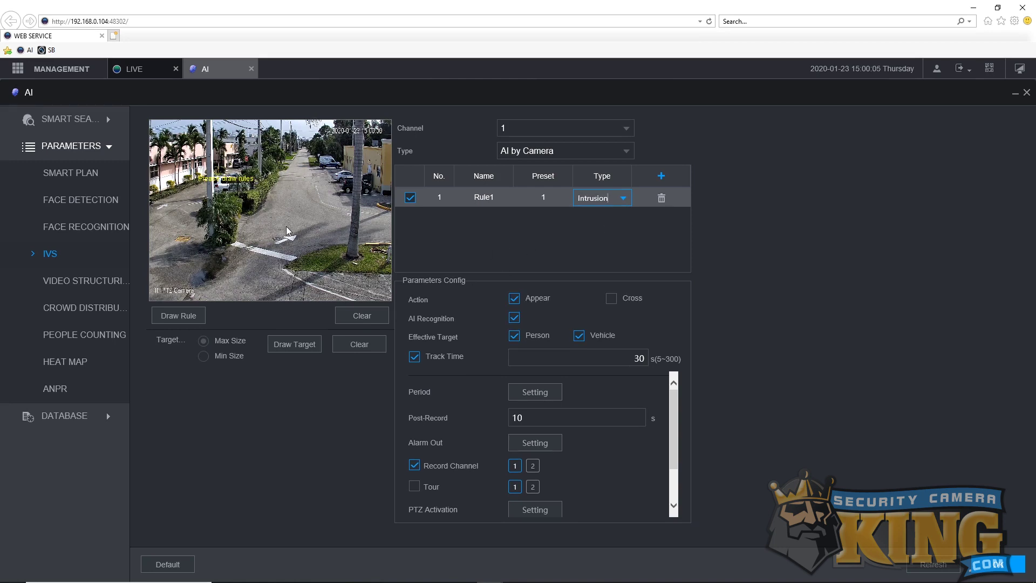
# Draw a closed four-sided intrusion area for Rule1 over the road and crosswalk in the camera preview
pyautogui.click(242, 213)
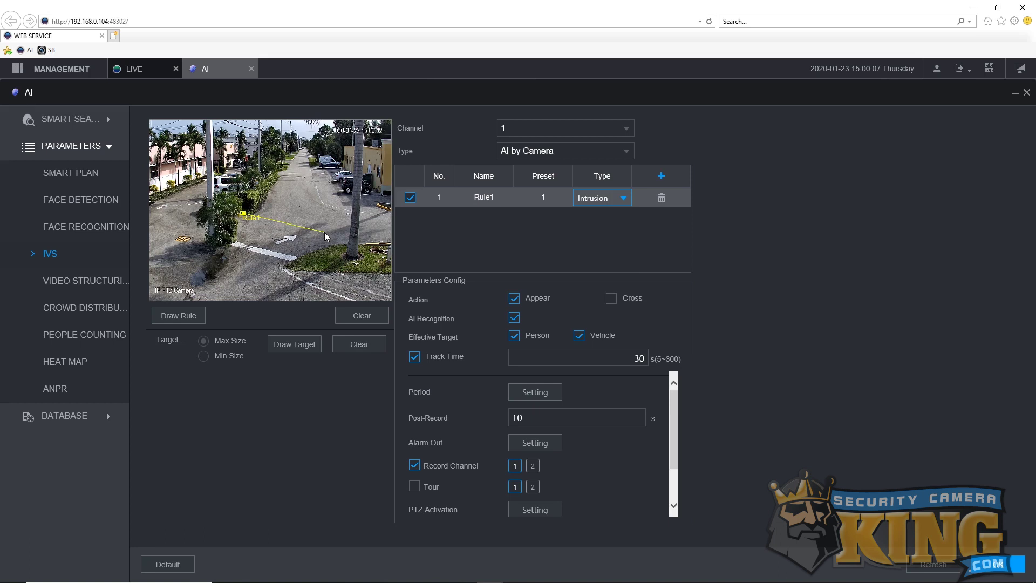
pyautogui.click(316, 292)
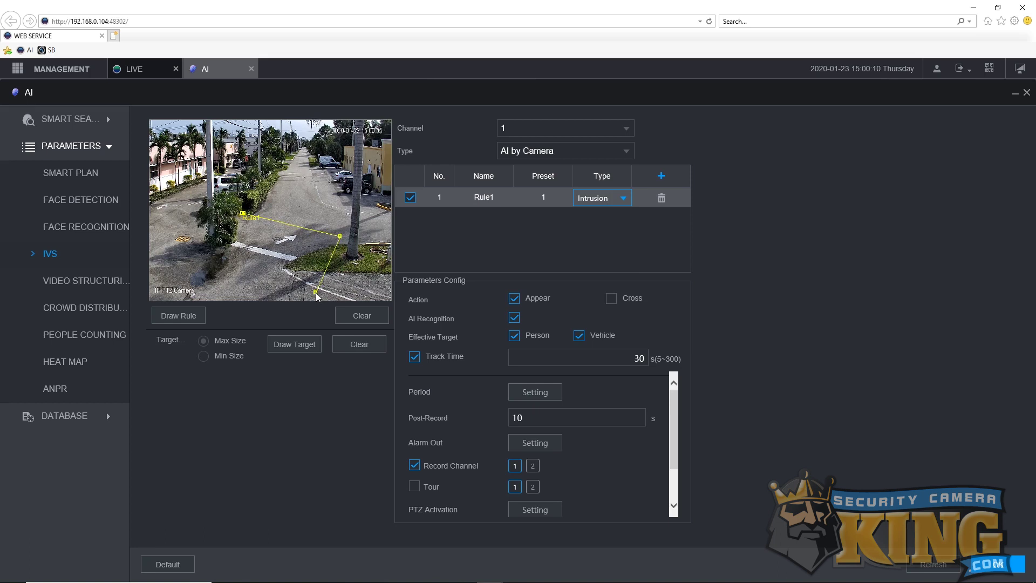
pyautogui.click(182, 277)
pyautogui.rightClick(242, 216)
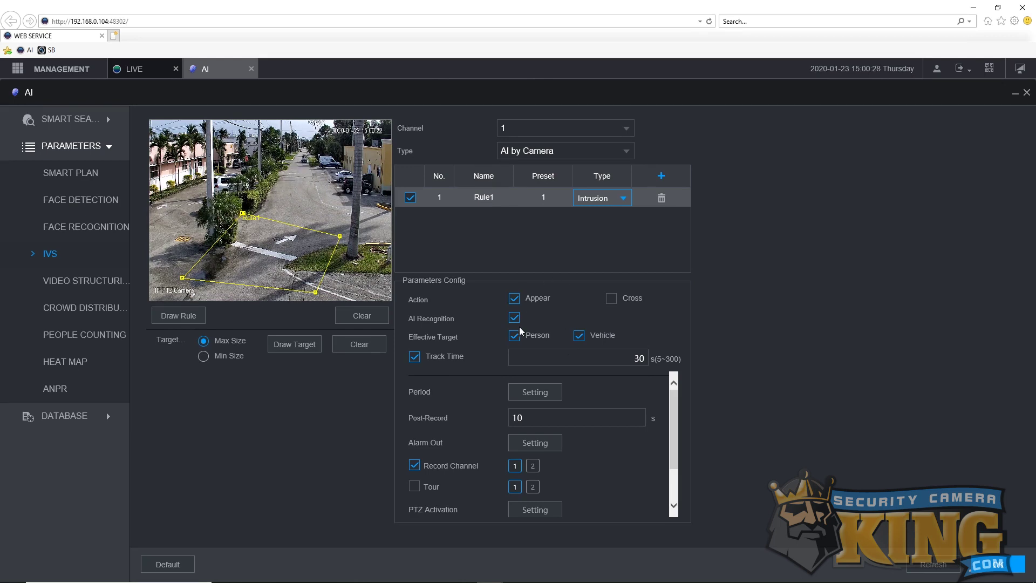
# Review the intrusion rule's recording, alarm and action options, and save the rule with the Appear action for persons and vehicles
pyautogui.scroll(-1, 577, 380)
pyautogui.scroll(-1, 574, 386)
pyautogui.scroll(-1, 524, 434)
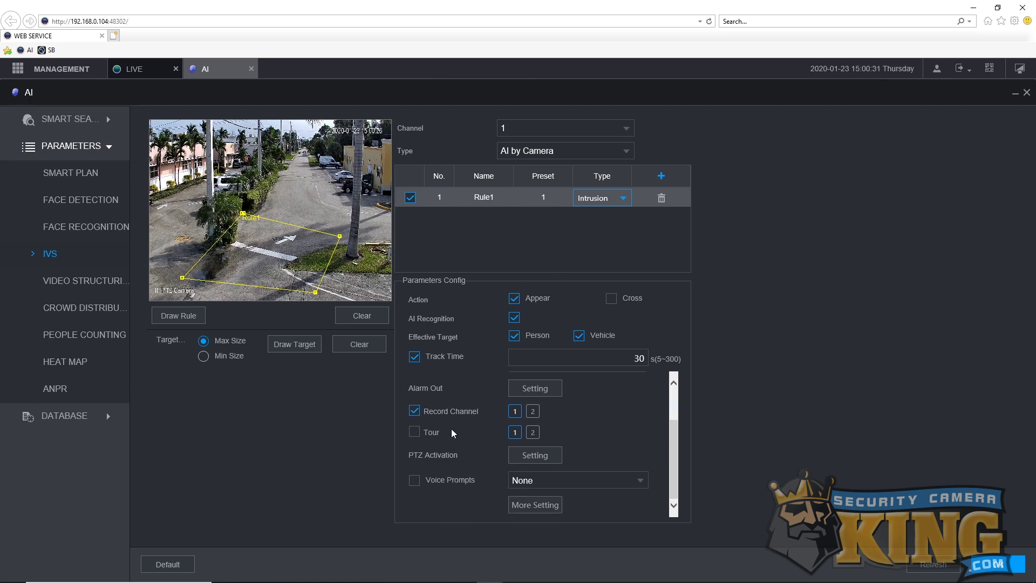
pyautogui.scroll(2, 522, 403)
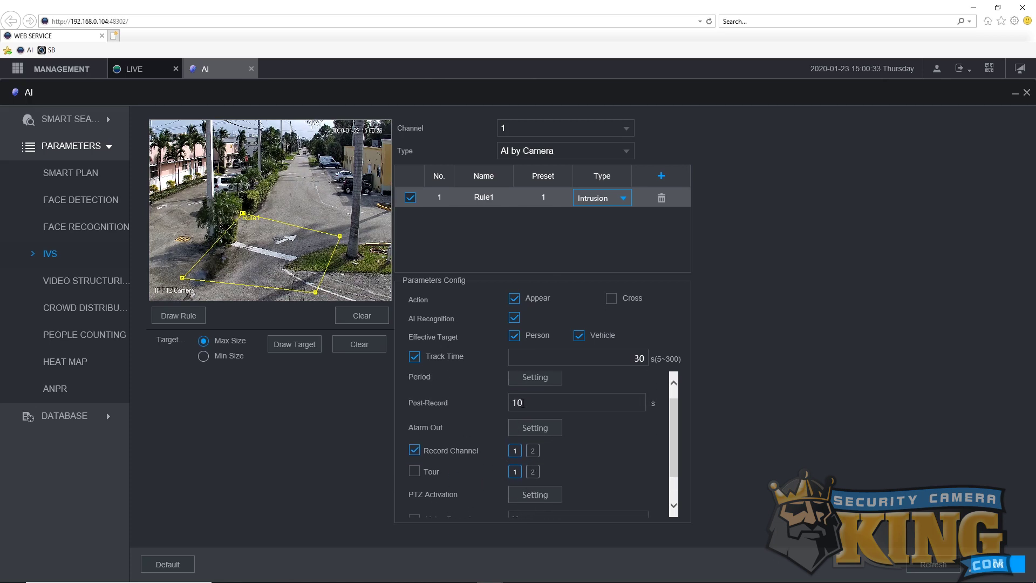
pyautogui.scroll(1, 522, 403)
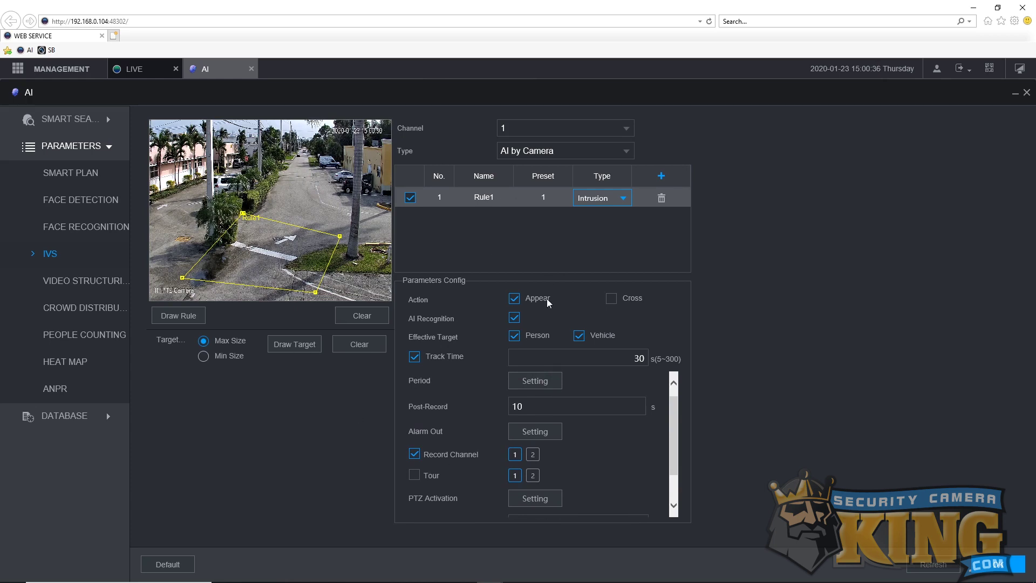
pyautogui.click(985, 570)
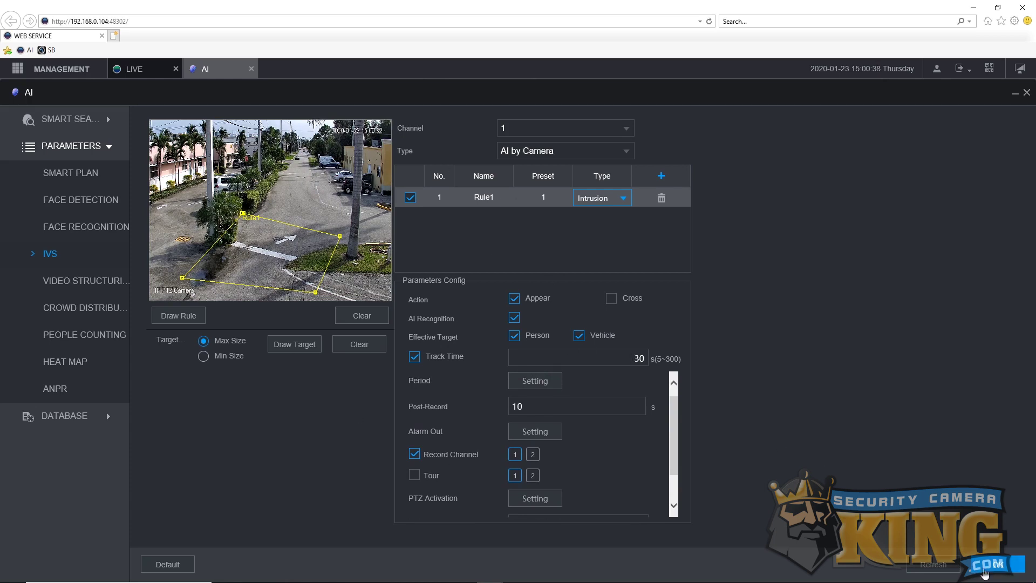